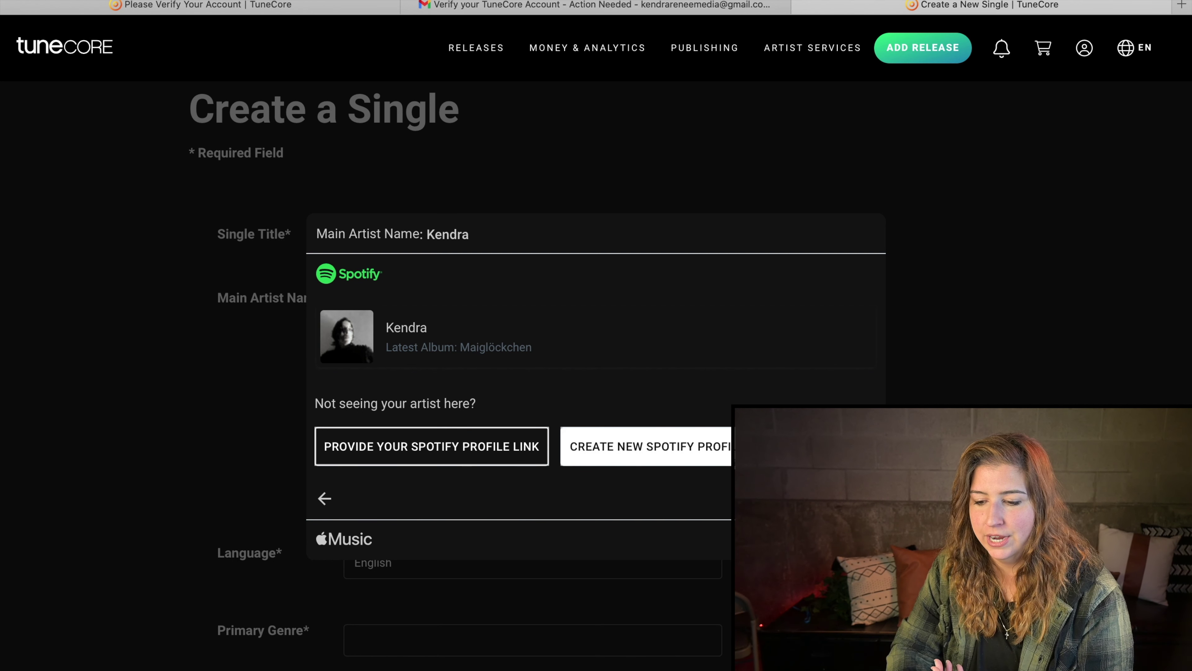
Choose to create a new Spotify profile and a new Apple profile for the main artist
click(659, 458)
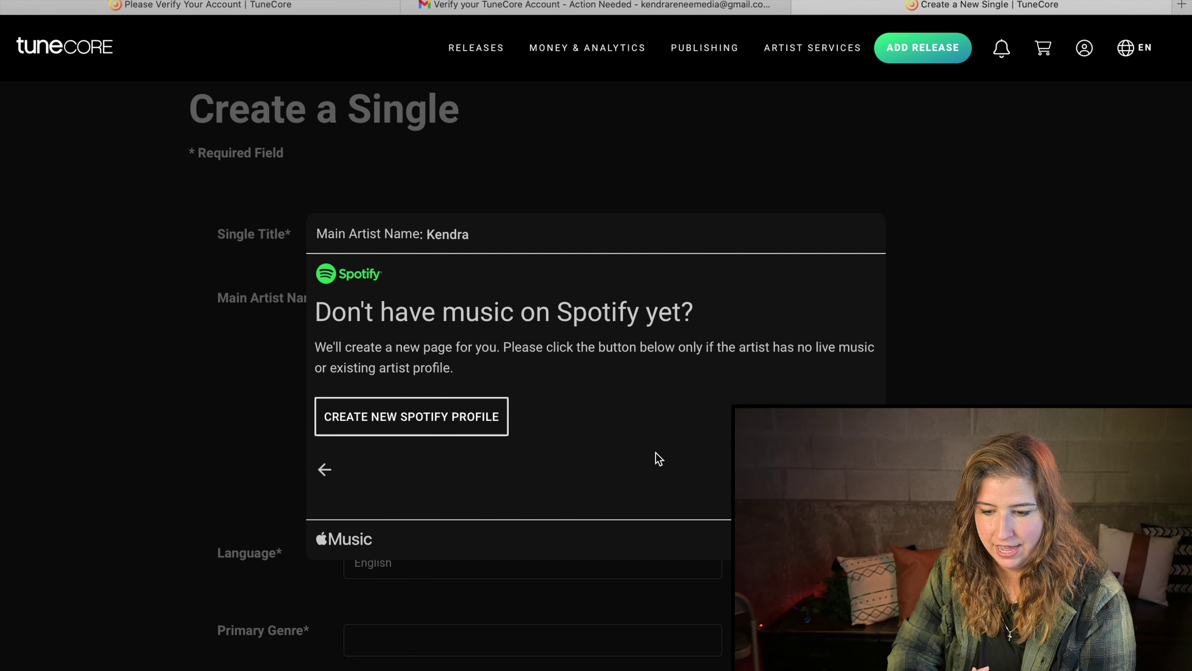
click(419, 416)
click(646, 488)
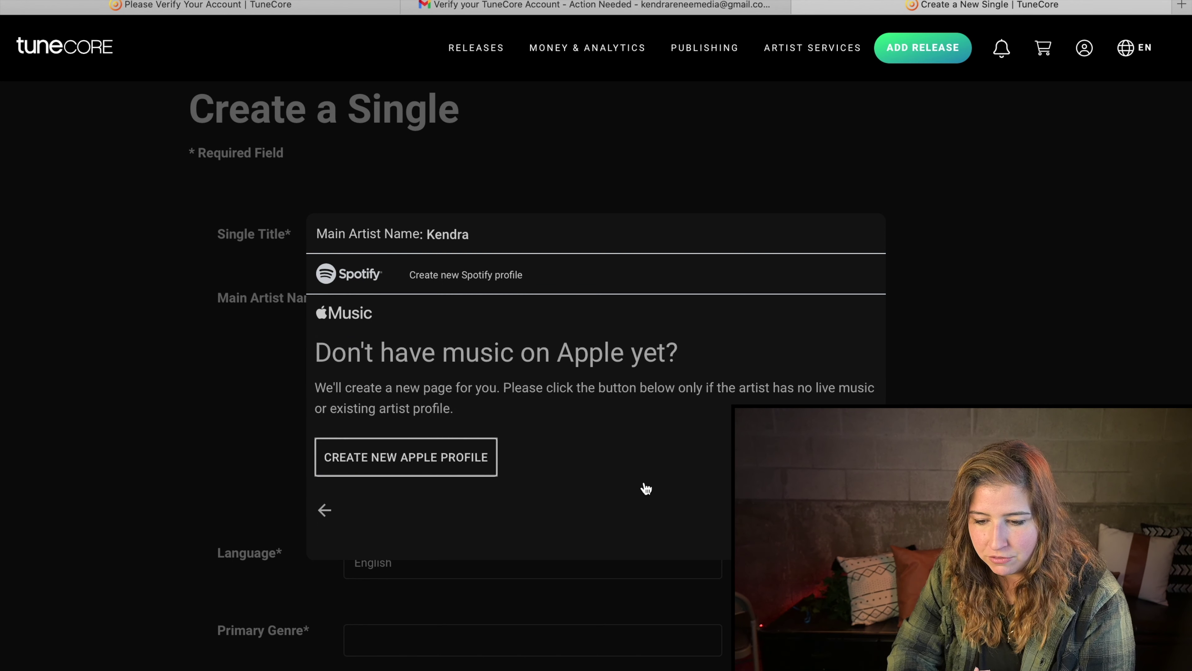
click(441, 458)
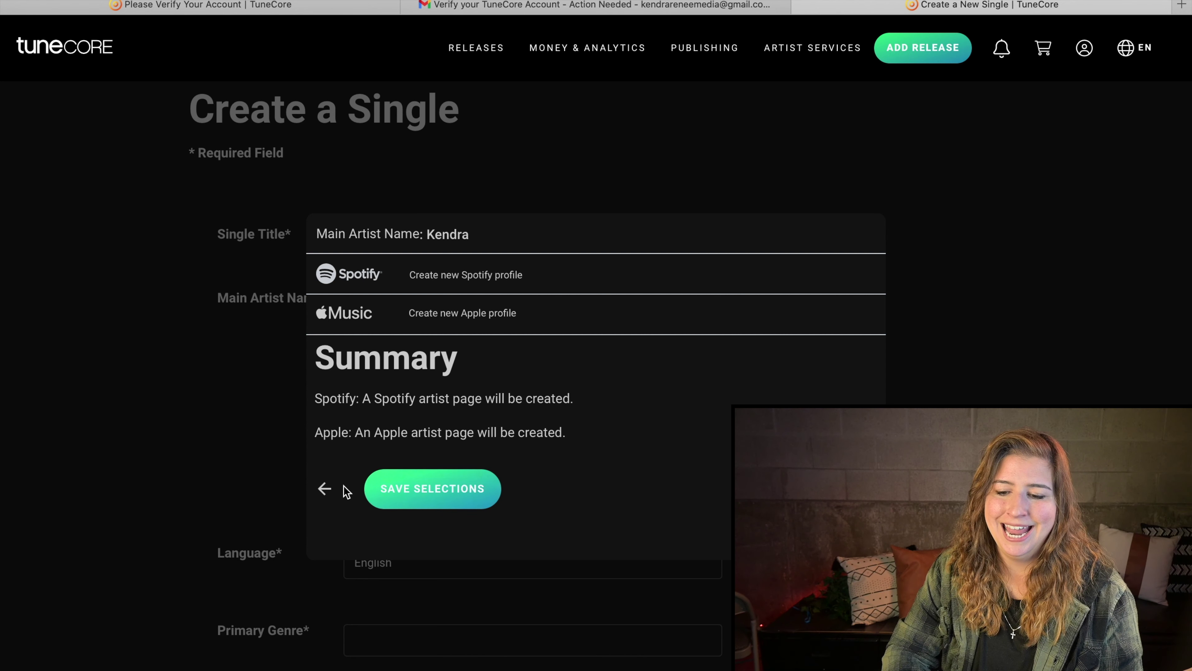
Go back through the main artist's Apple Music and Spotify profile choices and leave the artist setup
click(324, 490)
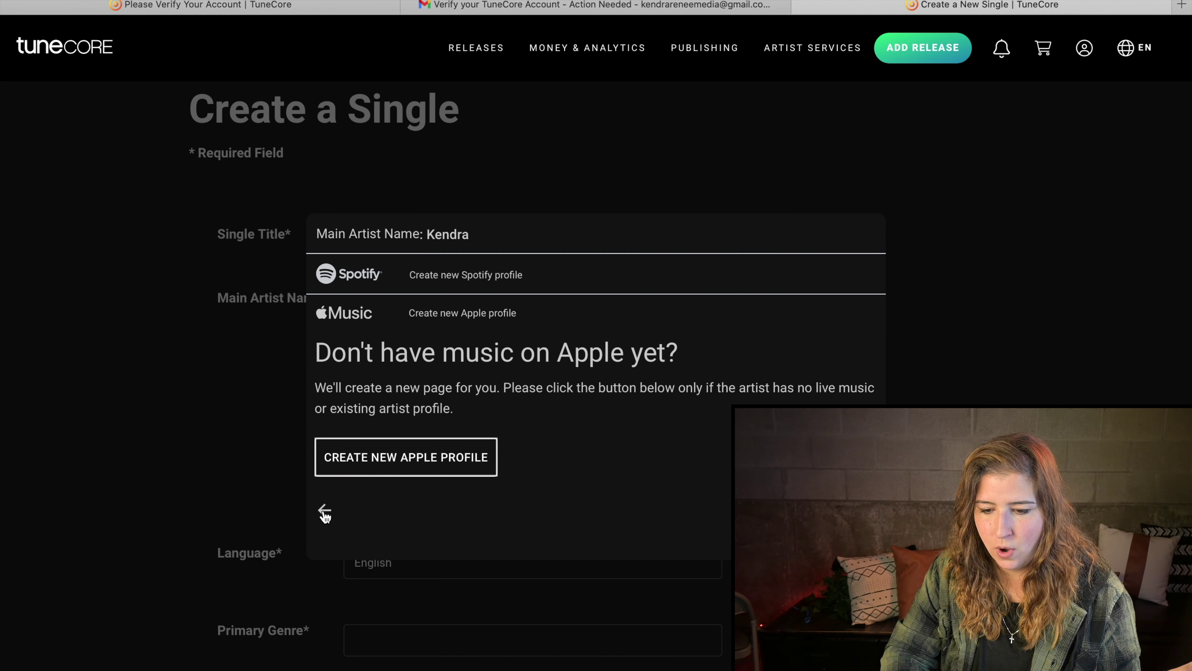
click(324, 507)
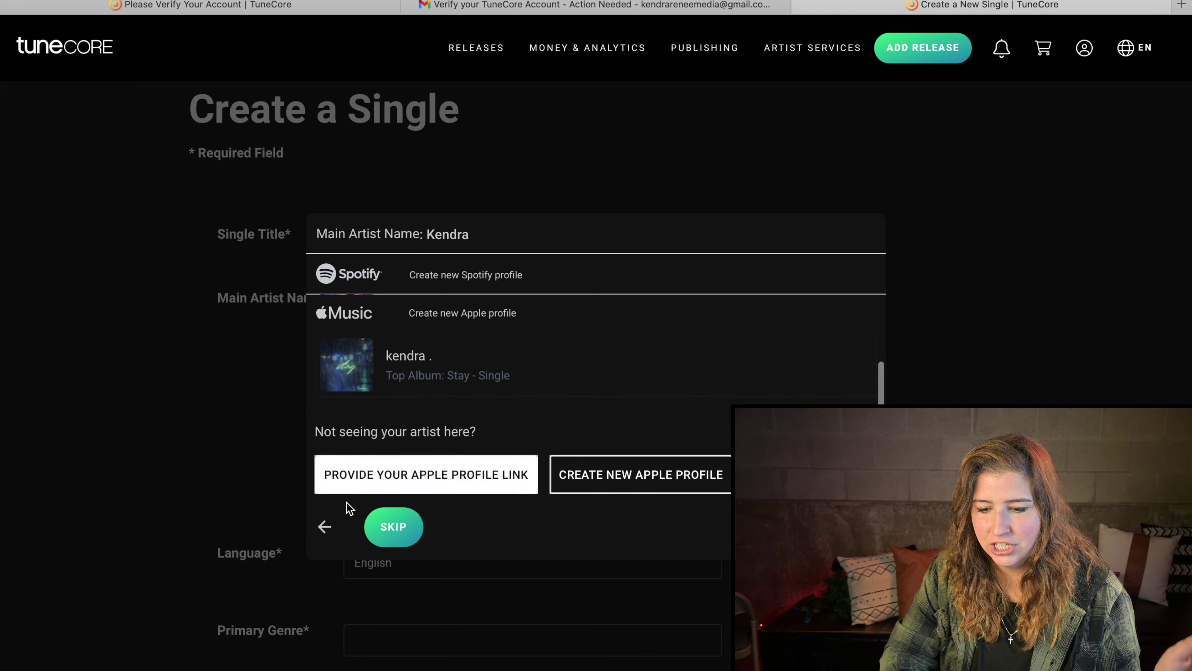
click(321, 525)
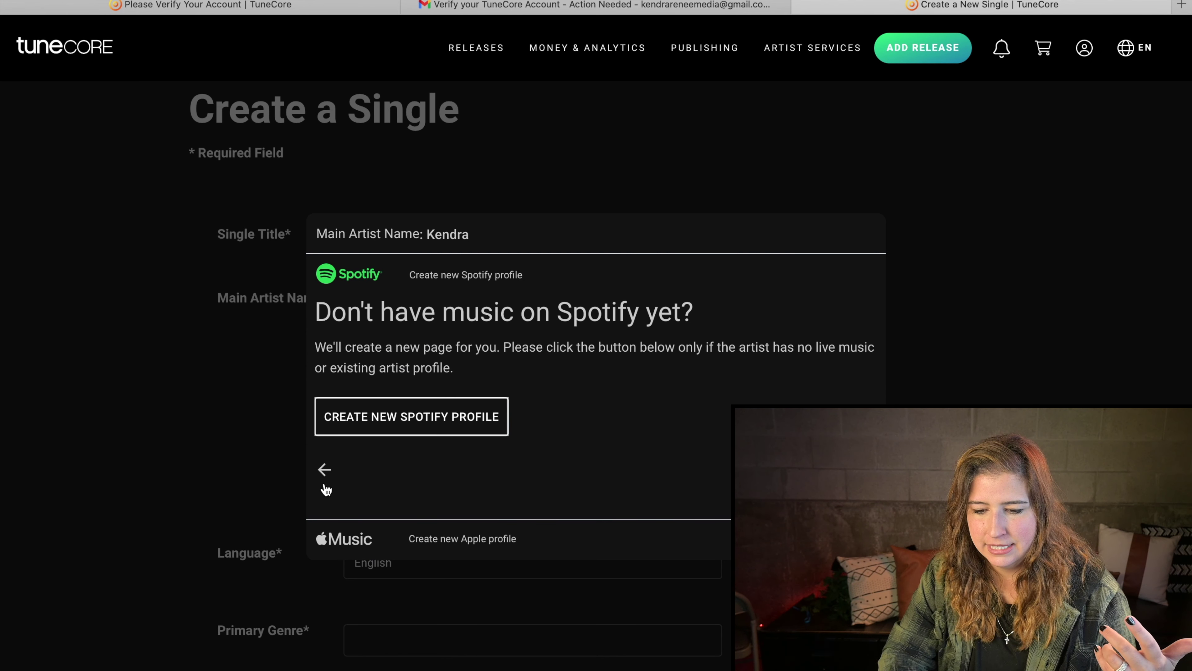
click(324, 468)
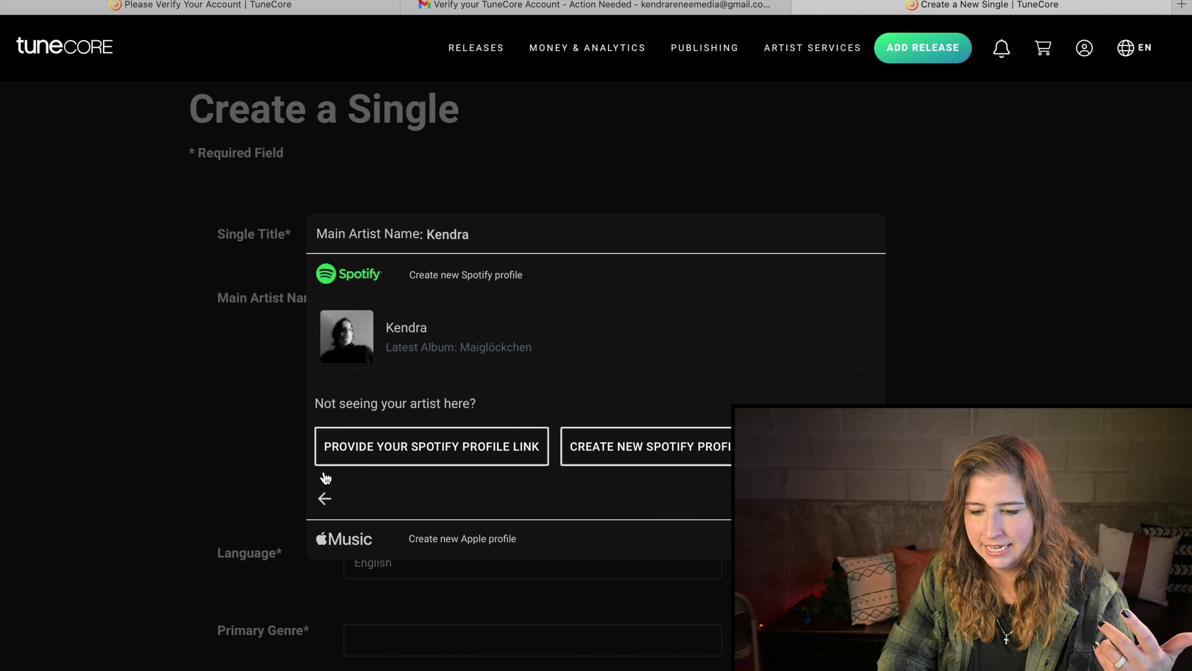
click(325, 498)
click(326, 426)
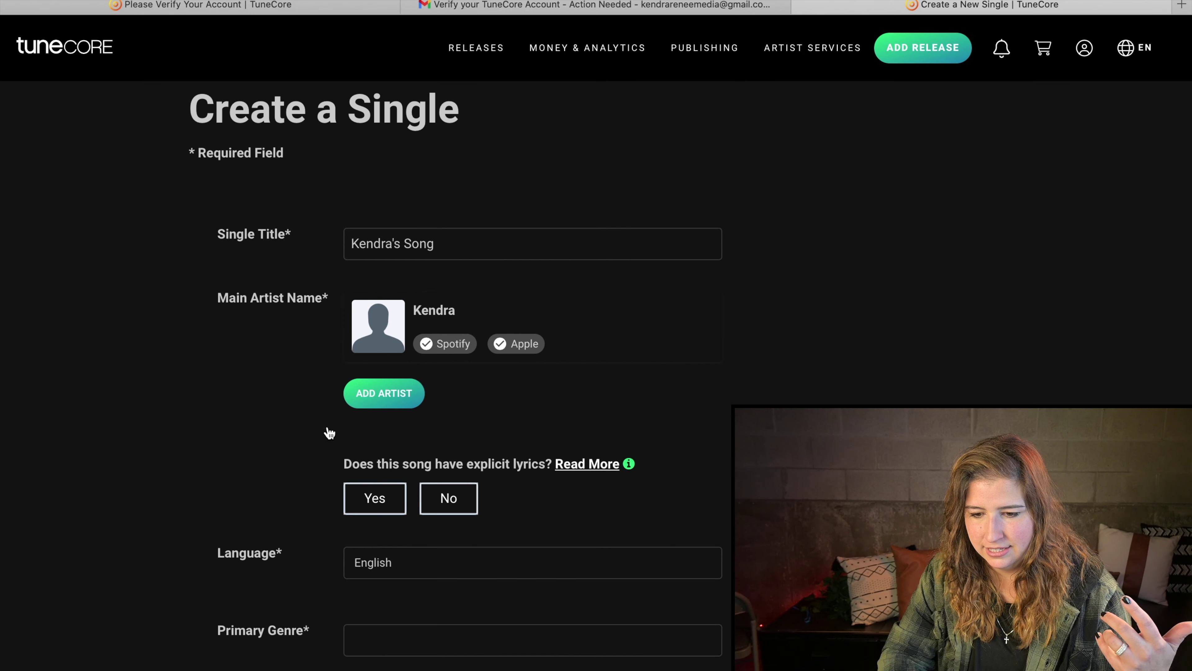
Mark the single as having no explicit lyrics and no existing explicit version
scroll(516, 495, down, 2)
click(450, 460)
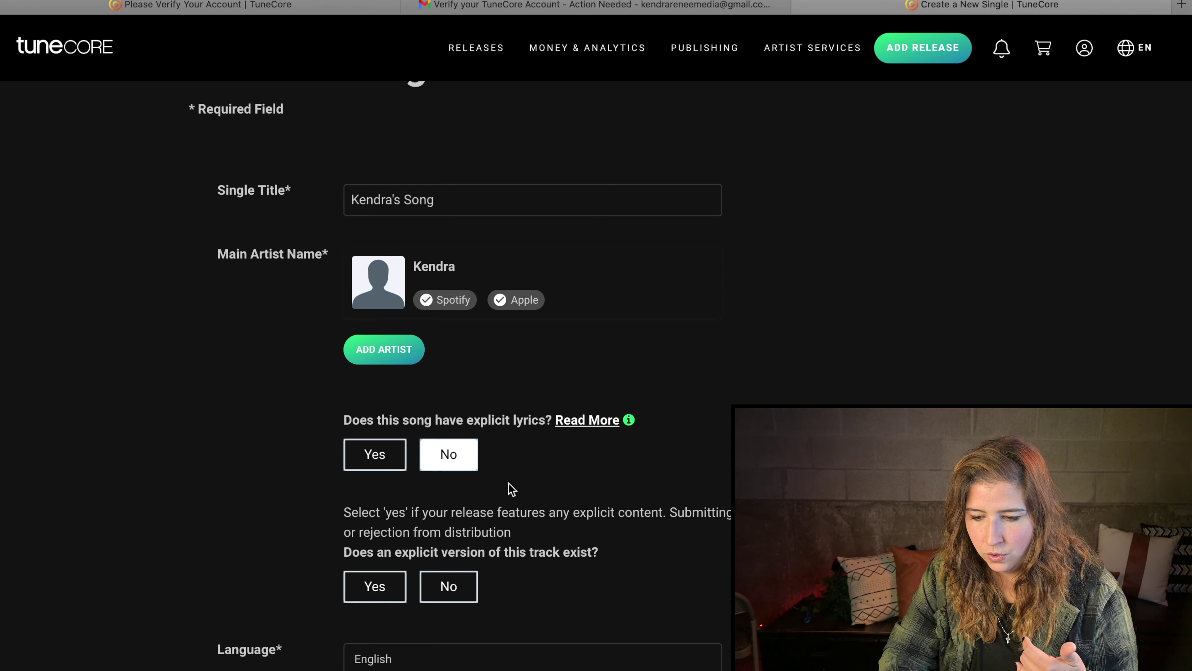
scroll(455, 469, down, 5)
click(456, 453)
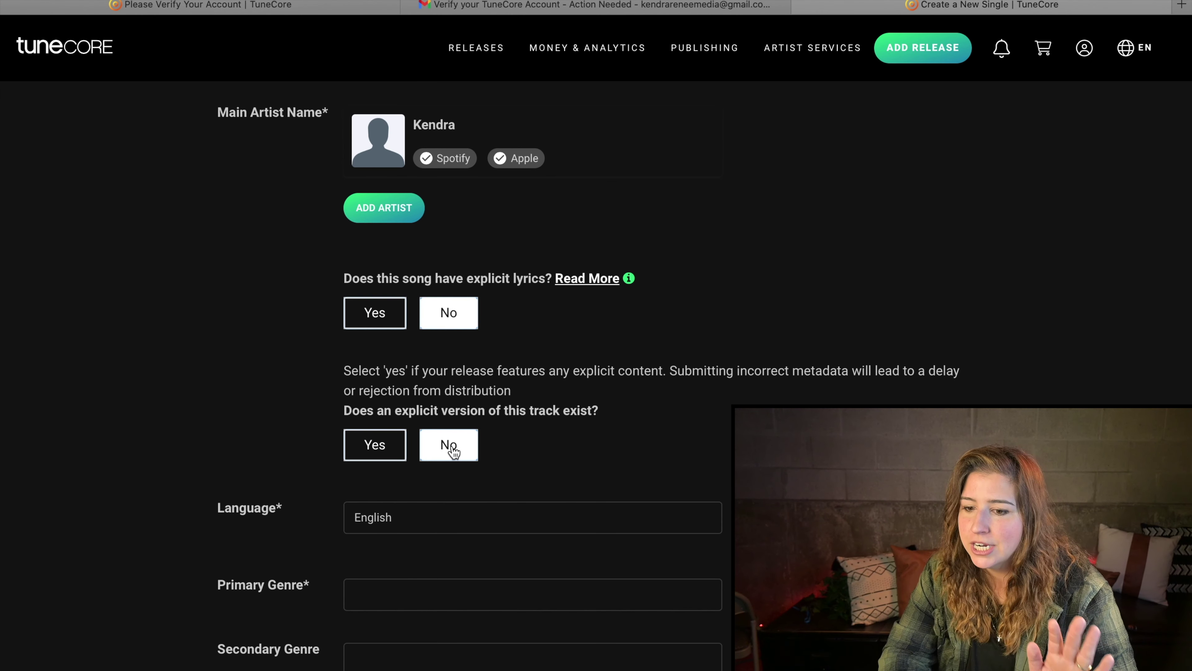
Set the primary genre to Children's Music and the secondary genre to Country
scroll(556, 482, down, 3)
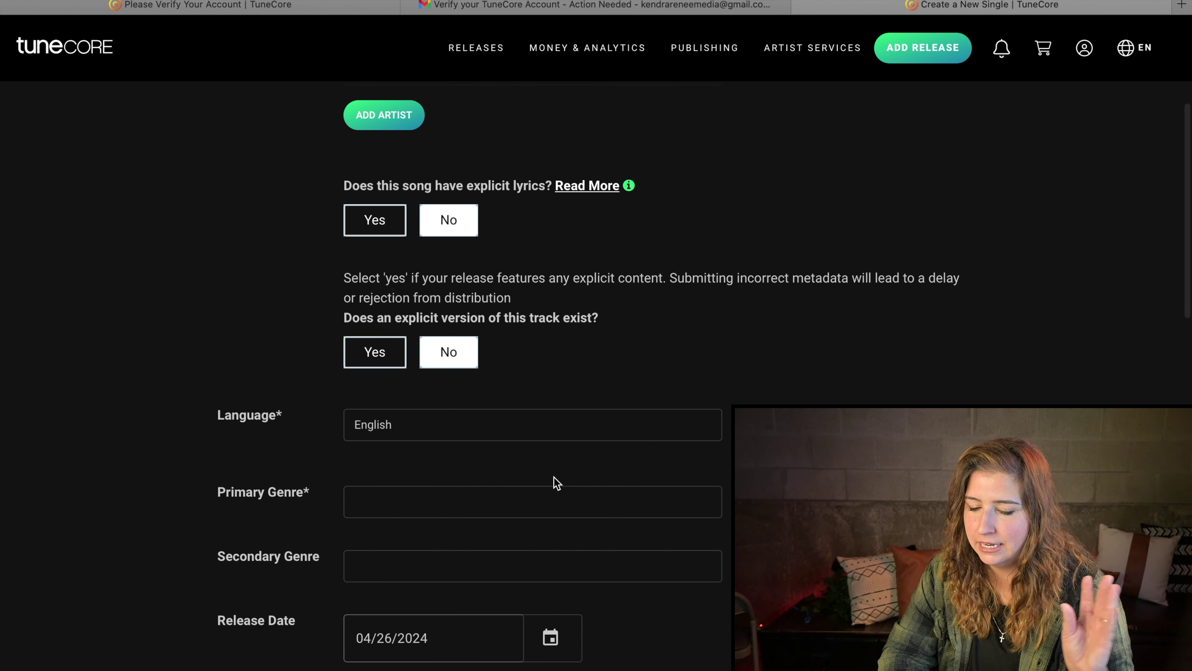
scroll(440, 488, down, 3)
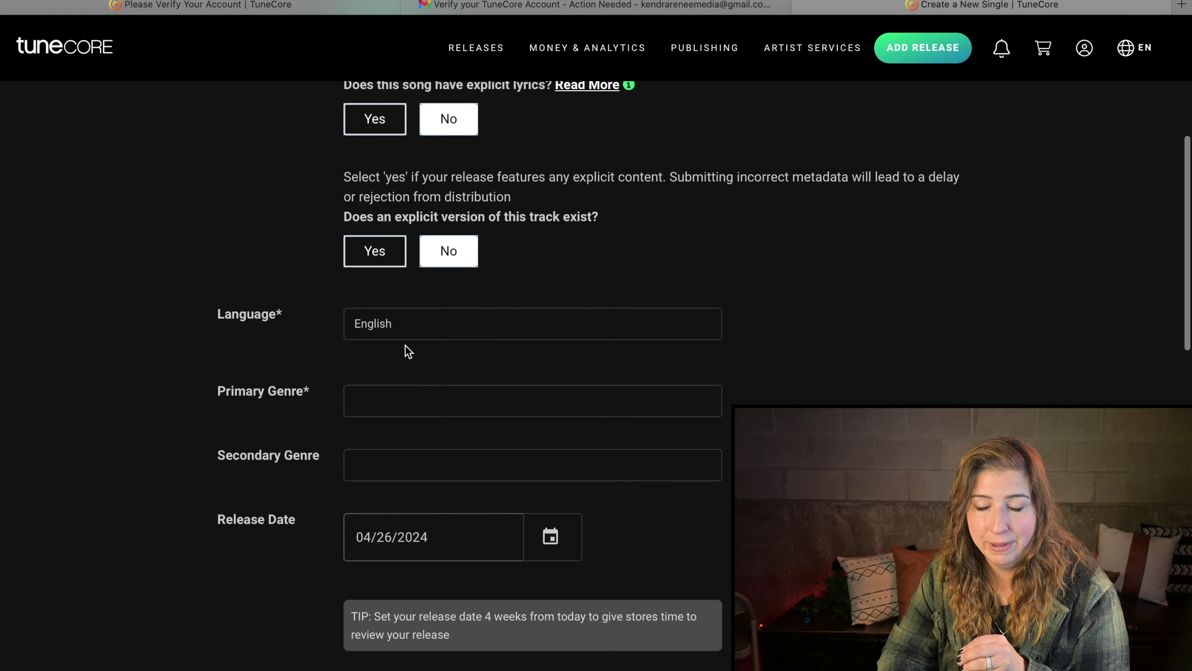
click(383, 403)
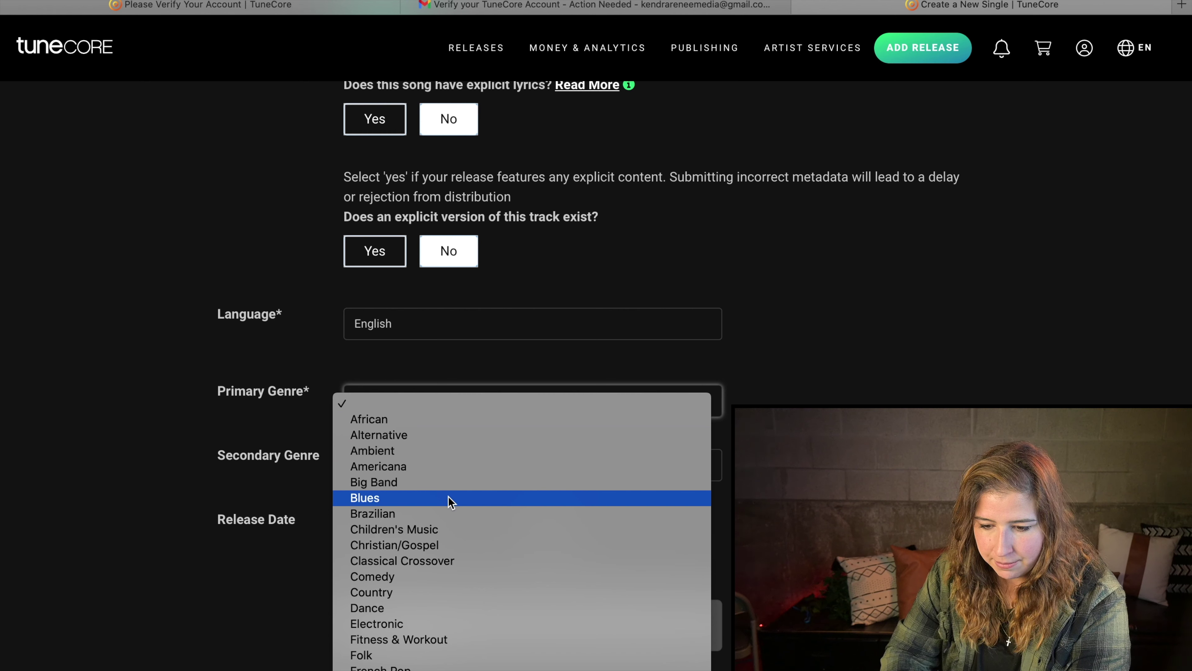
click(451, 529)
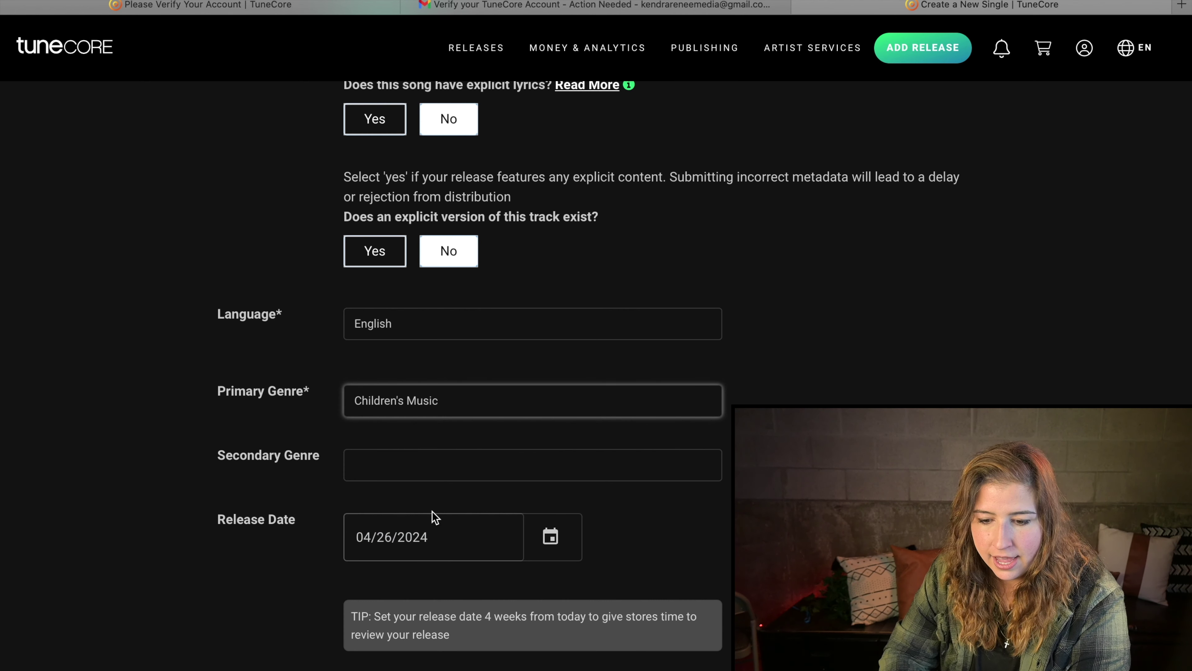
click(403, 465)
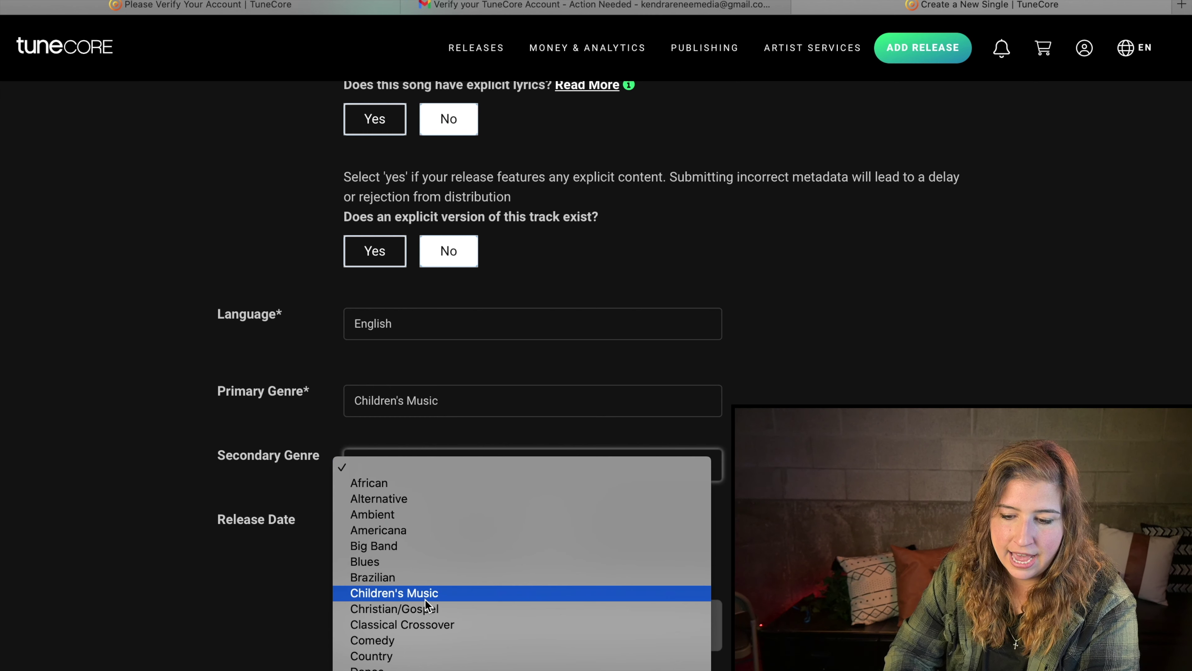
click(424, 657)
Accept April 26, 2024 in the calendar as the single's release date
click(495, 540)
click(551, 536)
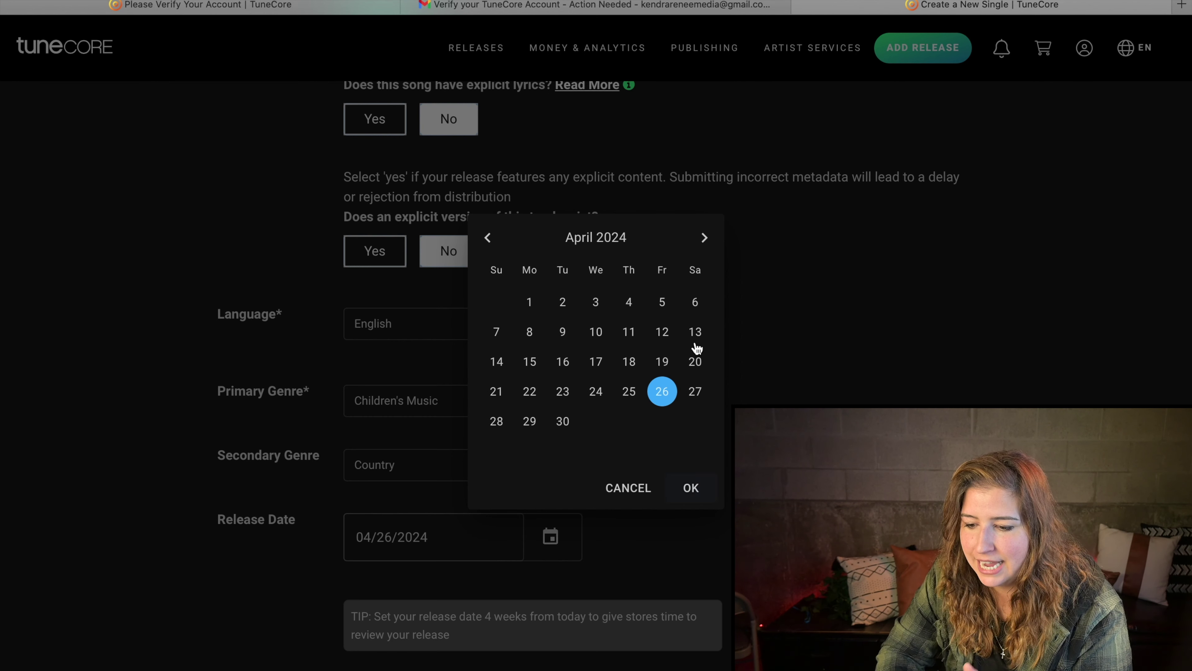
click(688, 491)
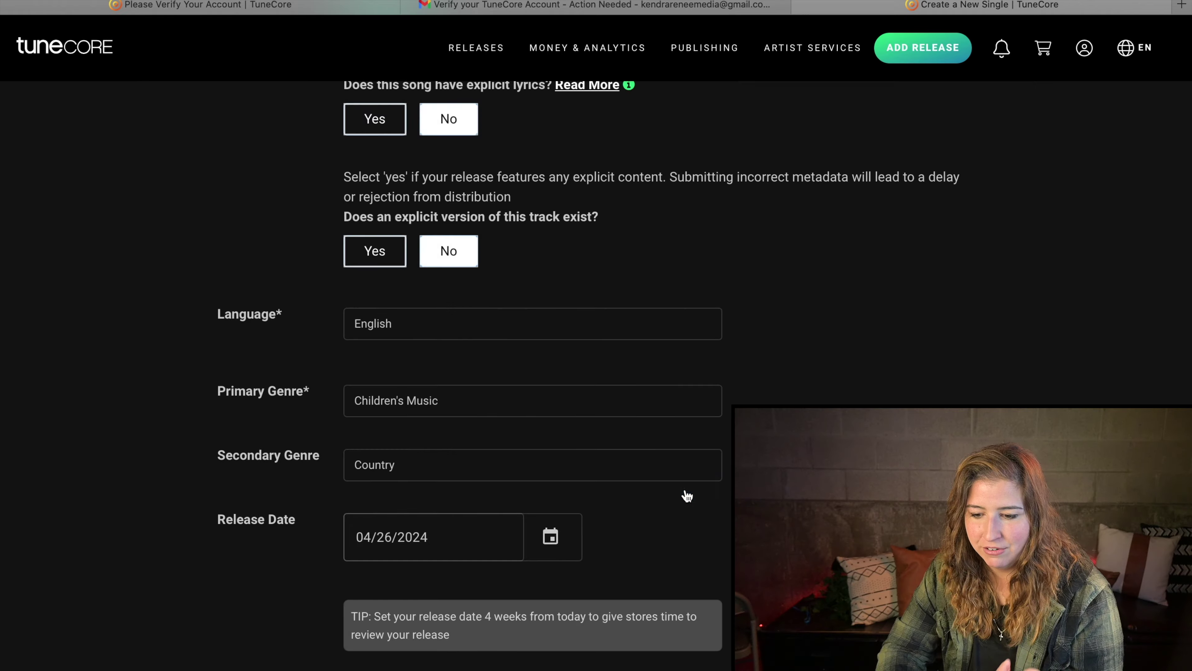
Enter "Kendra's Music" as the label name in the Advanced Distribution Features
scroll(687, 496, down, 2)
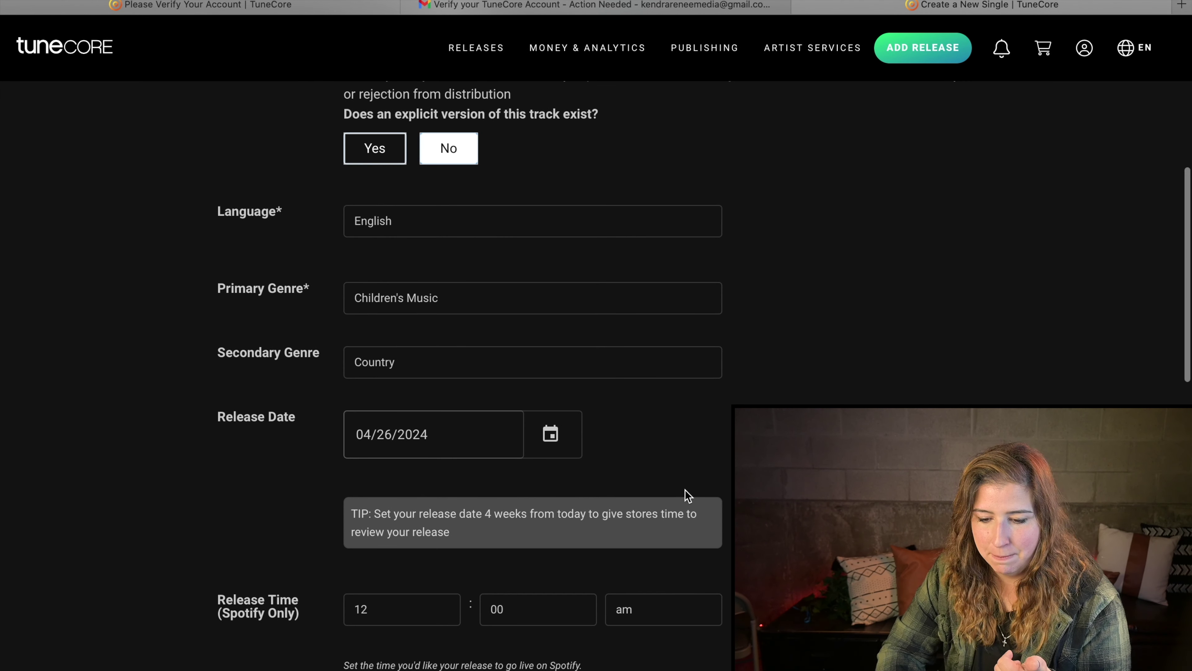
scroll(610, 521, down, 7)
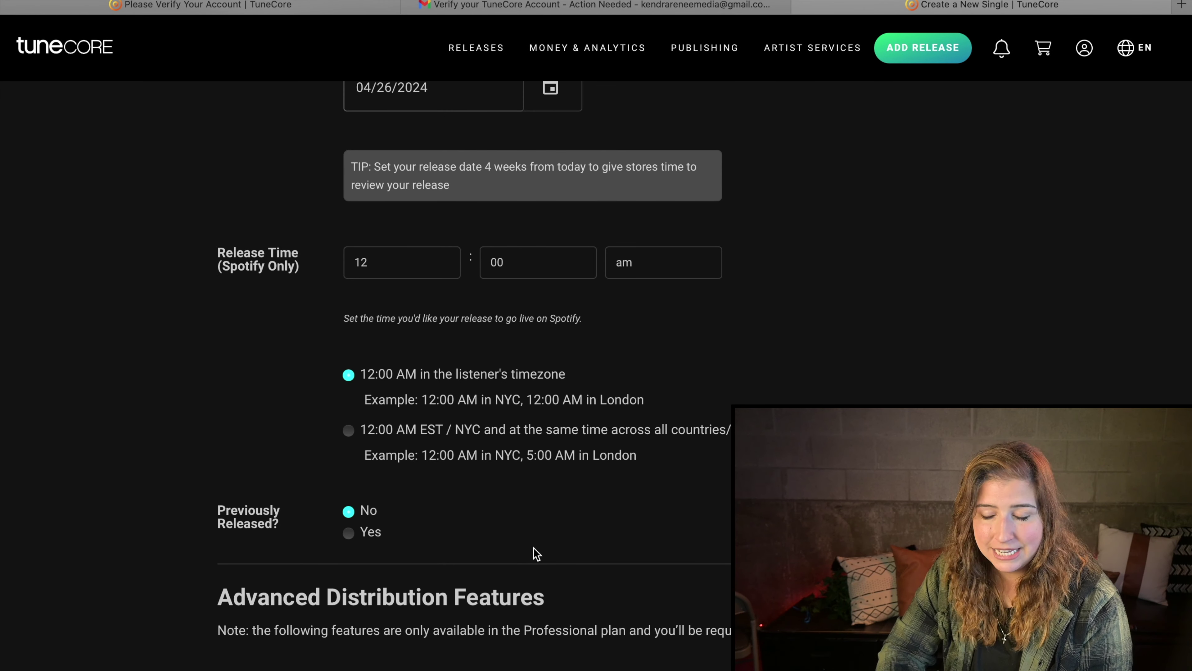
scroll(536, 555, down, 2)
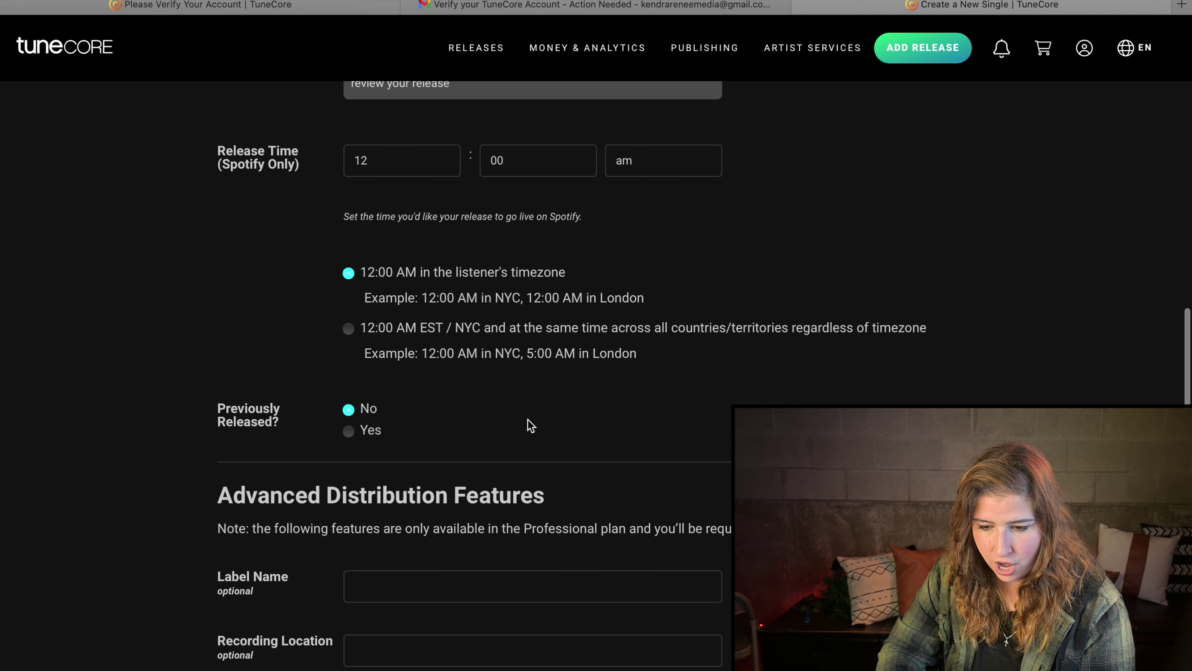
scroll(530, 425, down, 5)
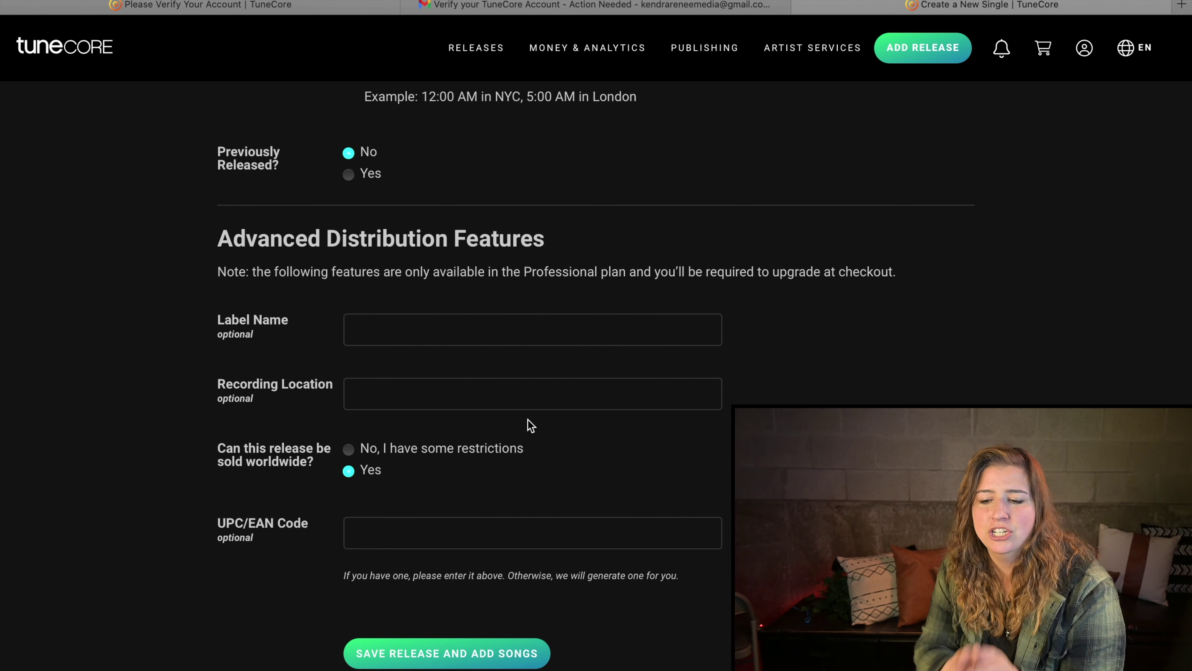
click(433, 334)
text(Kendra's Music)
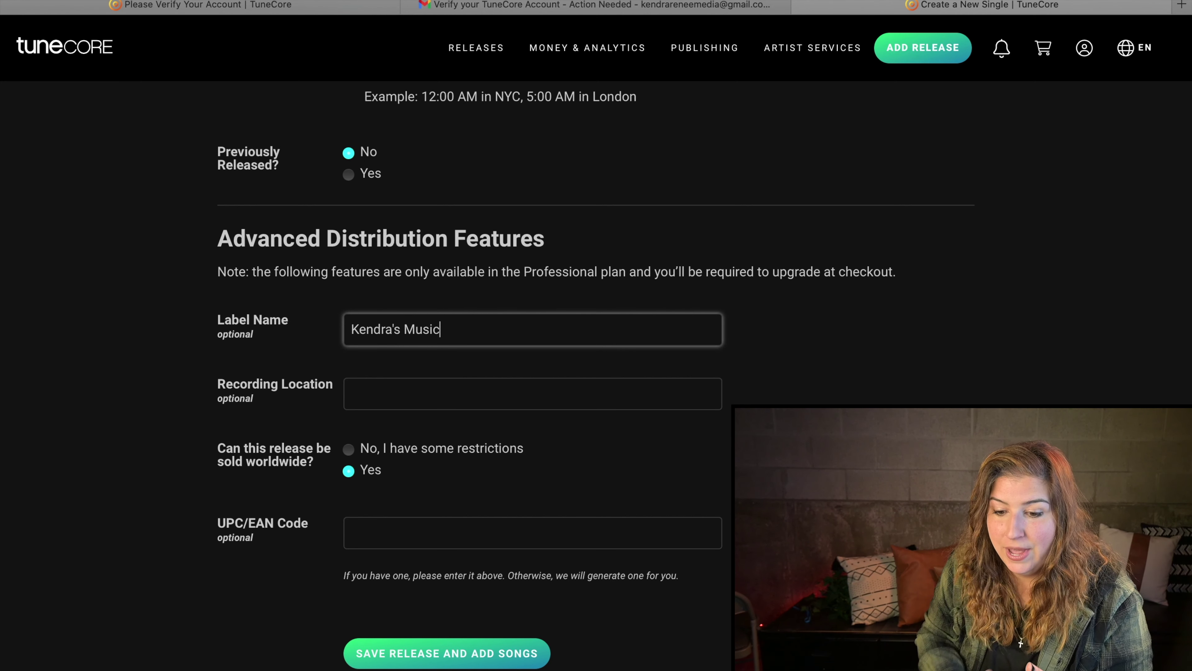
Leave the recording location and UPC/EAN code blank, and save the release to proceed to adding songs
click(412, 399)
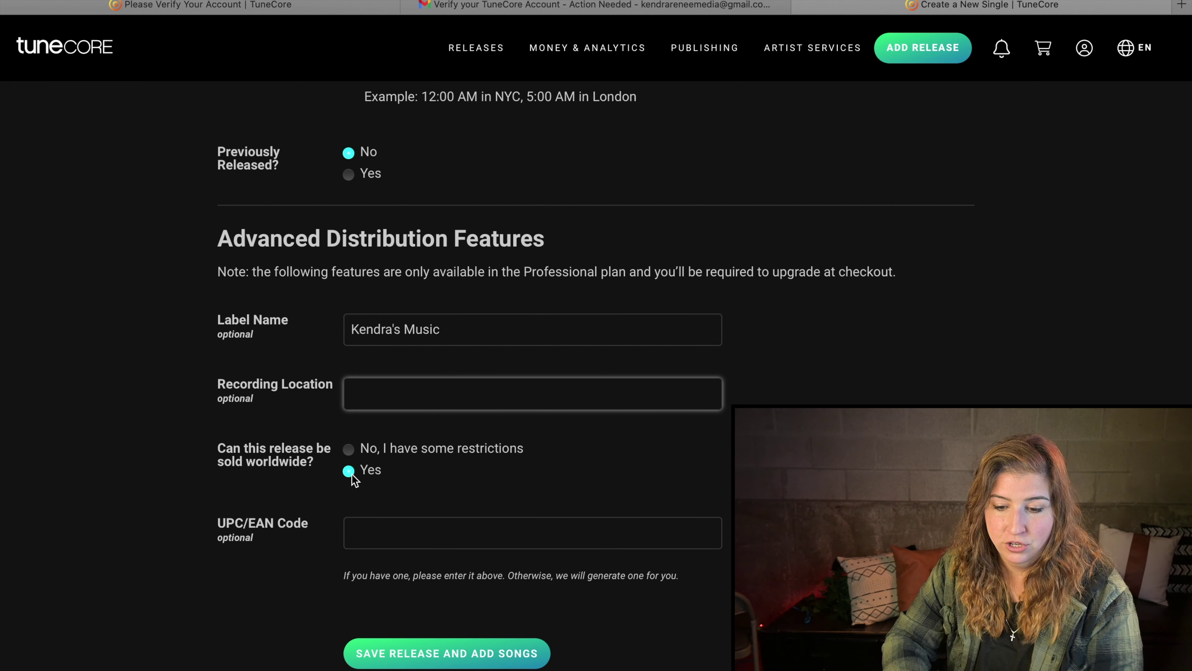
click(354, 536)
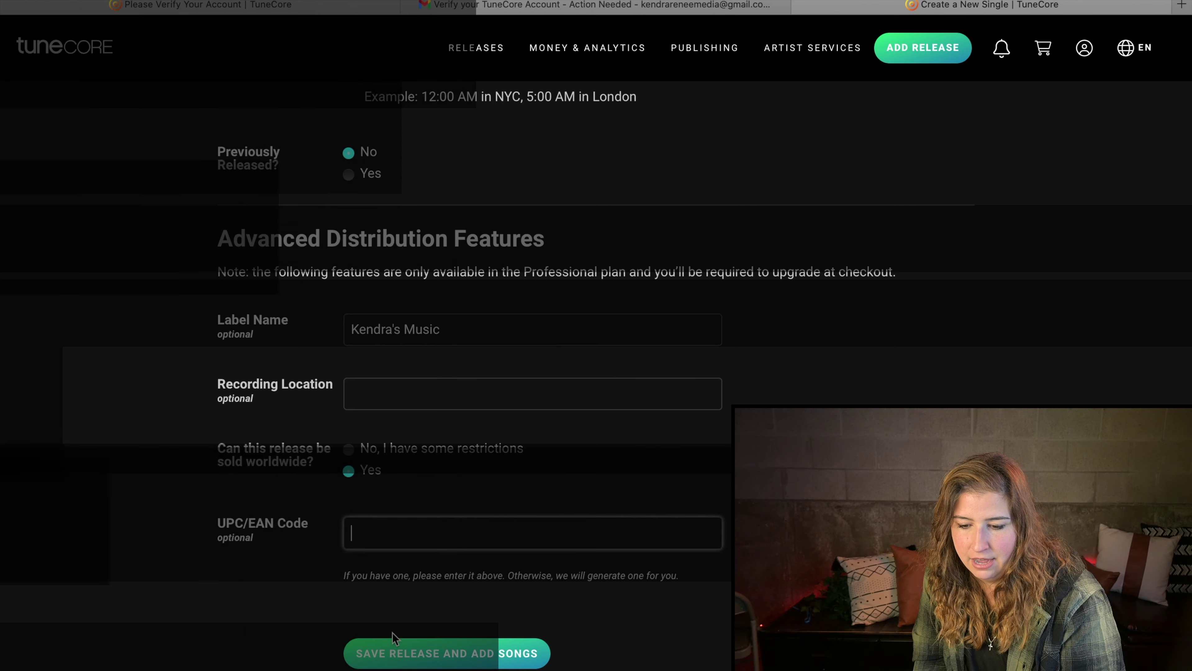
scroll(391, 632, down, 3)
click(395, 507)
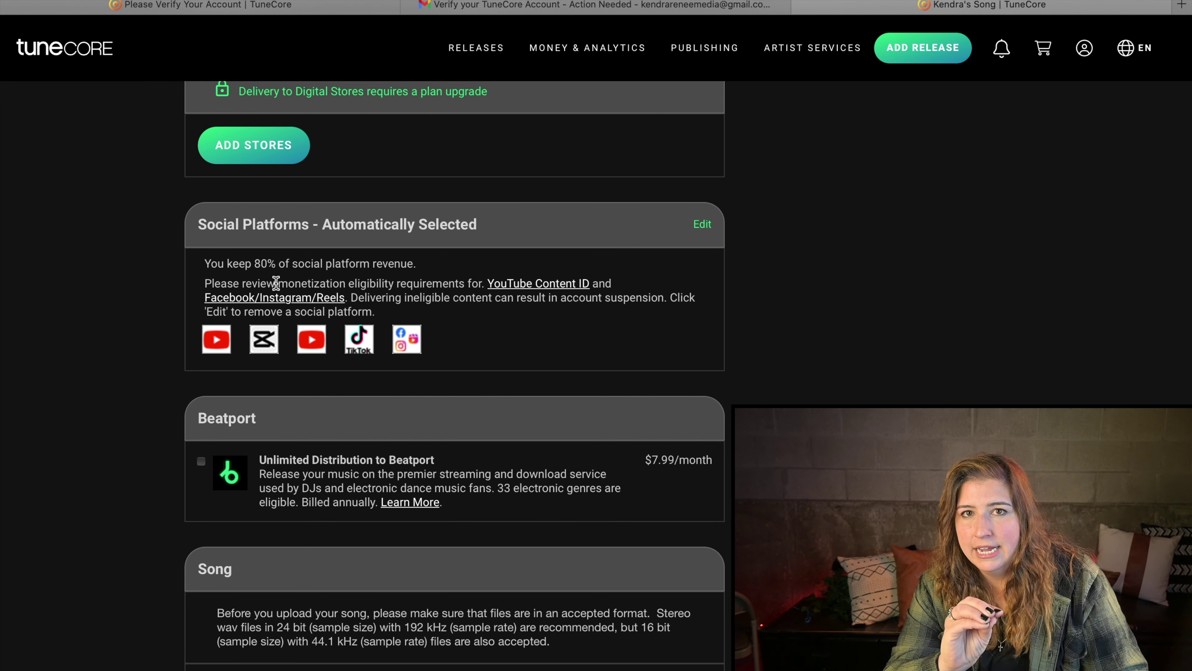
Open the YouTube Content ID eligibility requirements and read which tracks are eligible and ineligible
click(538, 284)
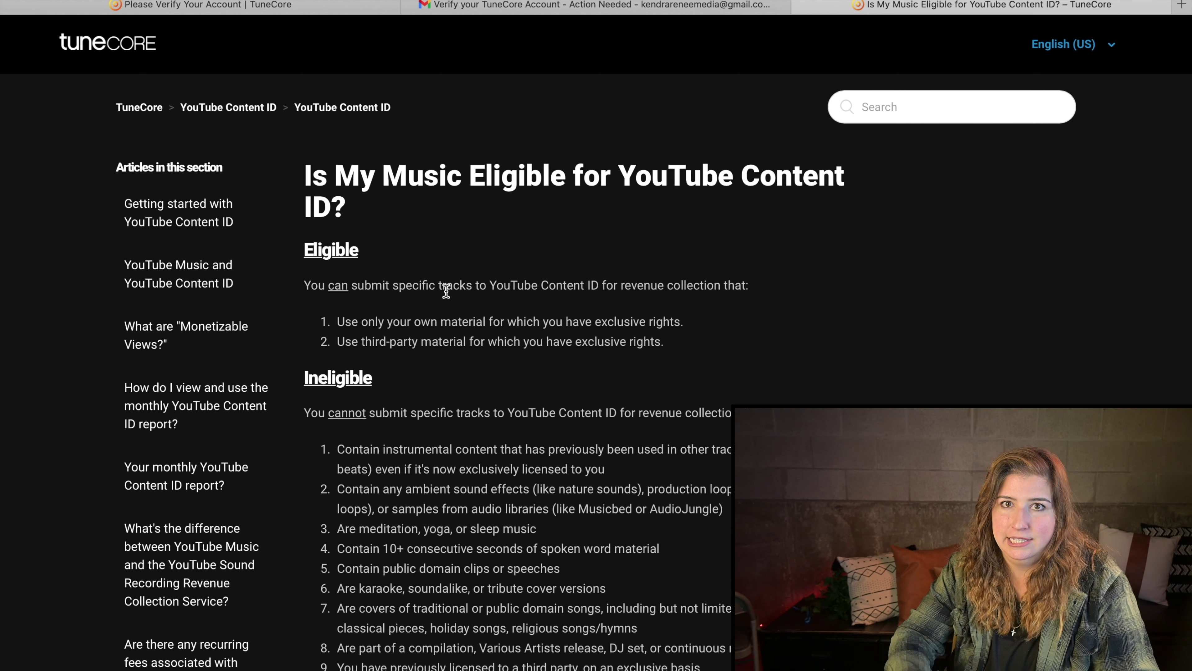
scroll(446, 291, down, 1)
scroll(446, 291, up, 1)
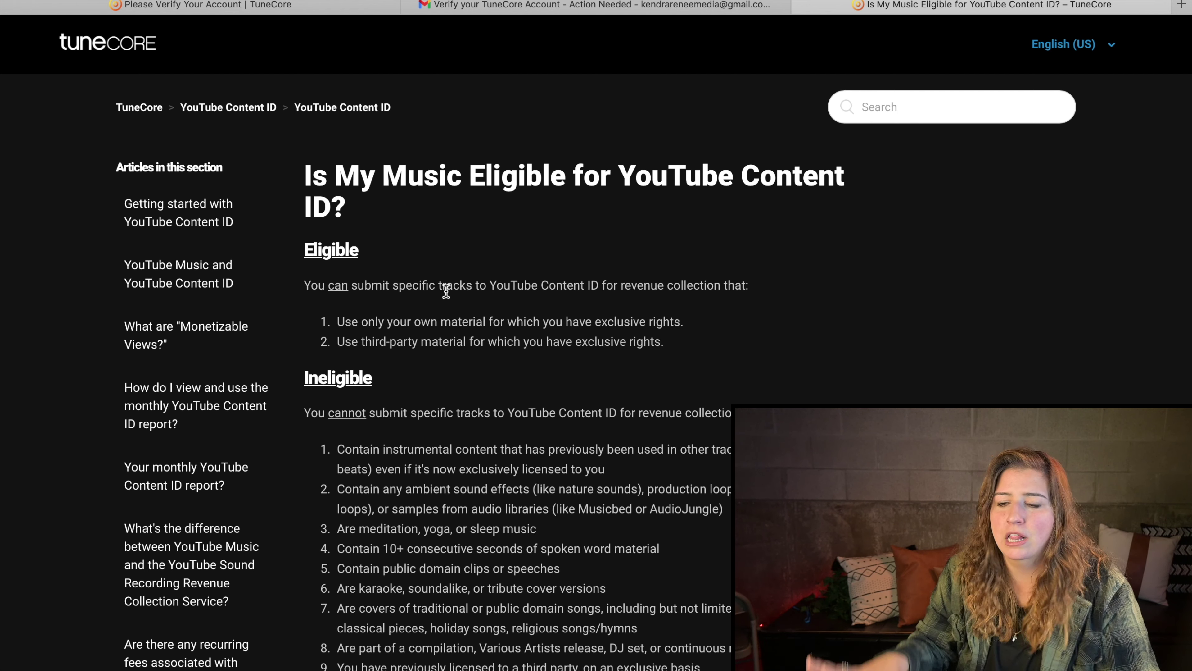
scroll(447, 290, down, 3)
scroll(447, 290, up, 3)
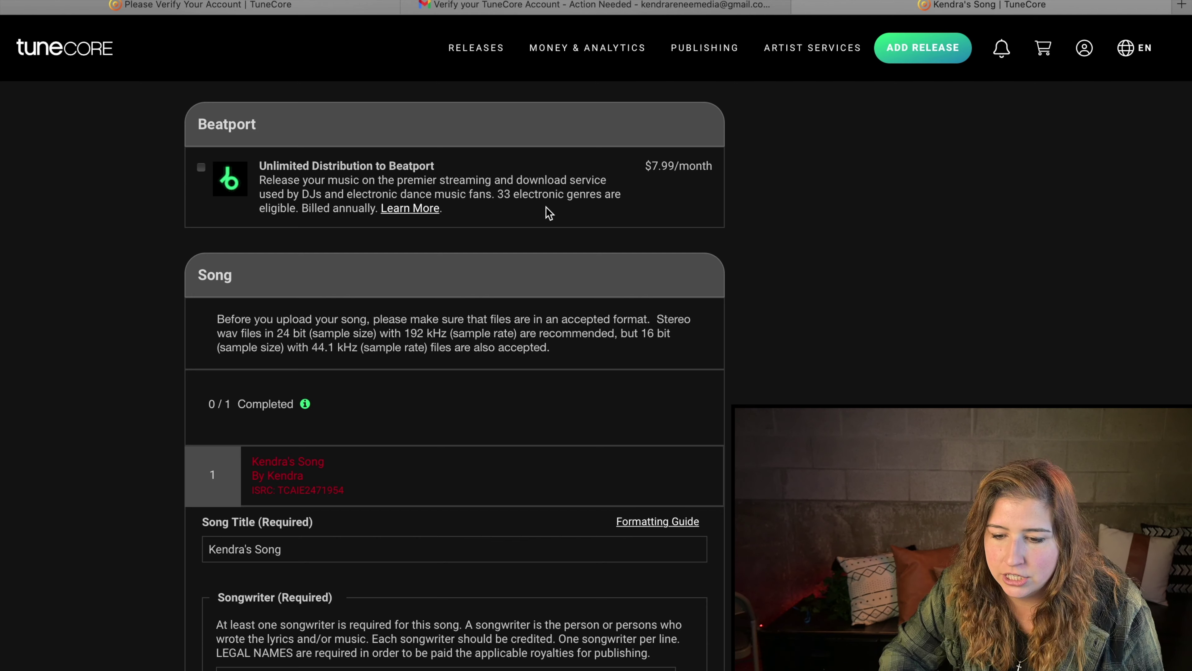
Read the accepted audio file formats in the Song section of the release
scroll(546, 207, down, 5)
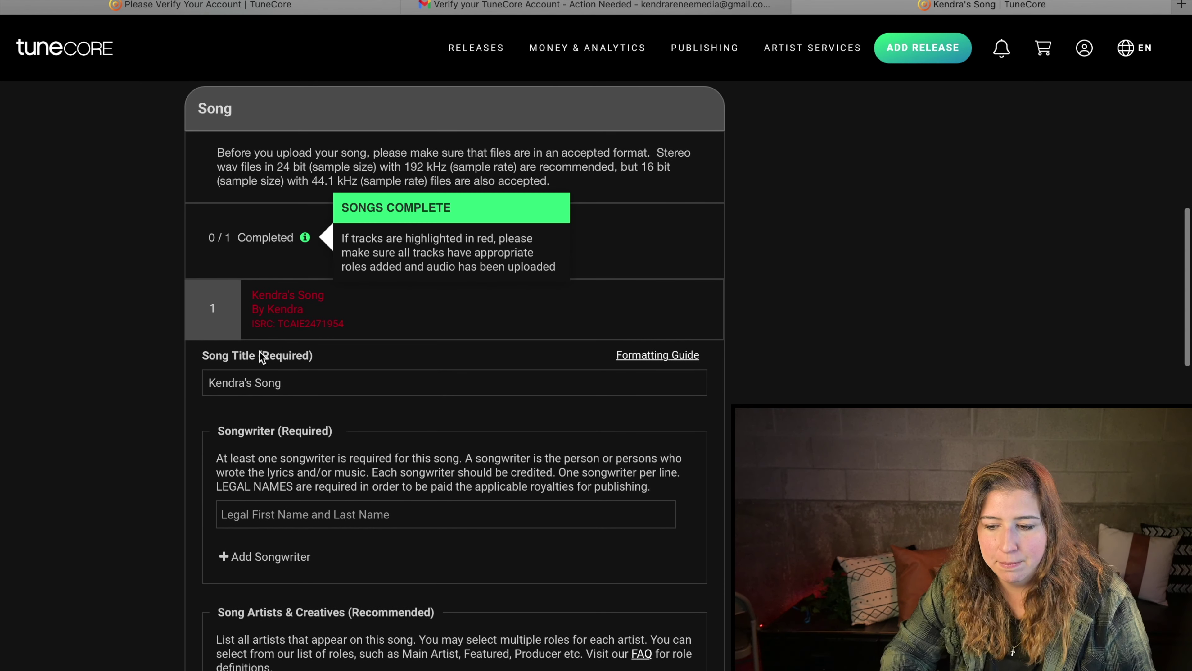
drag(294, 153, 649, 186)
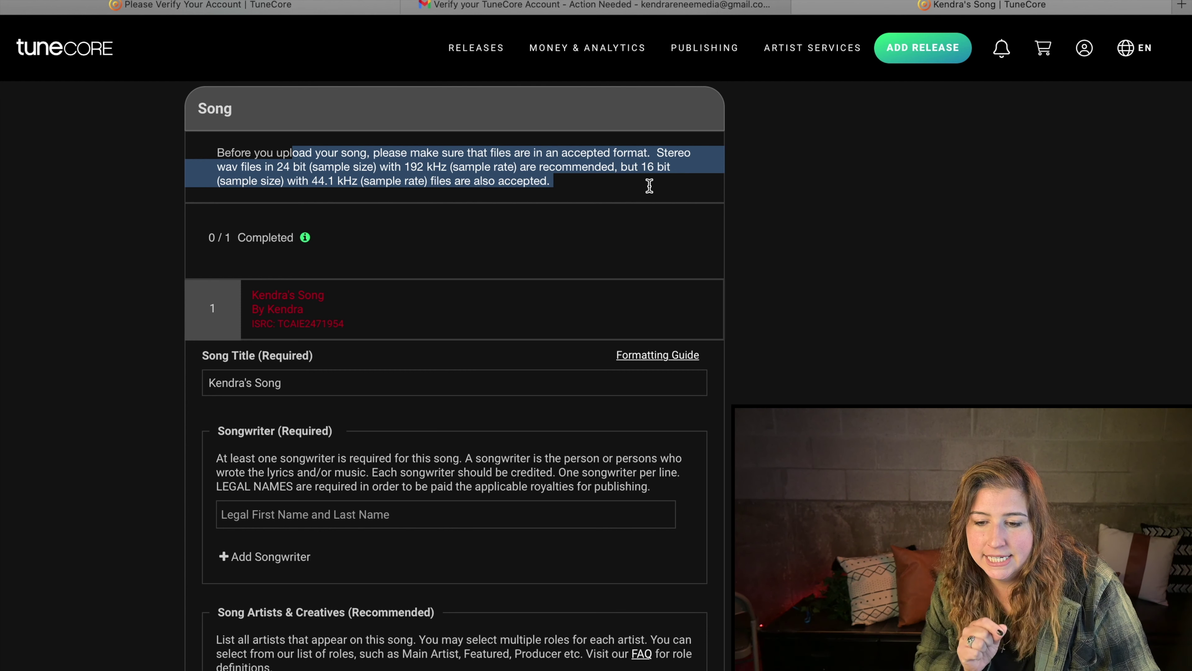
click(649, 185)
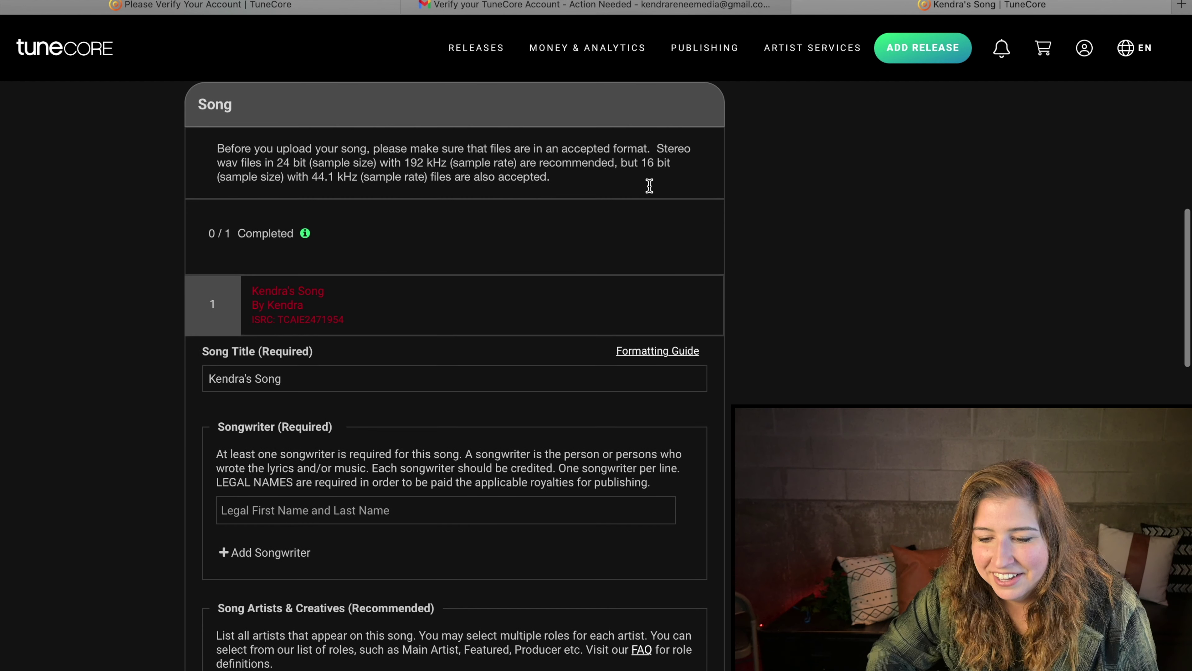
Review the song details form down to the optional lyrics and TikTok clip start time
scroll(588, 227, down, 2)
scroll(592, 230, up, 3)
scroll(591, 231, down, 10)
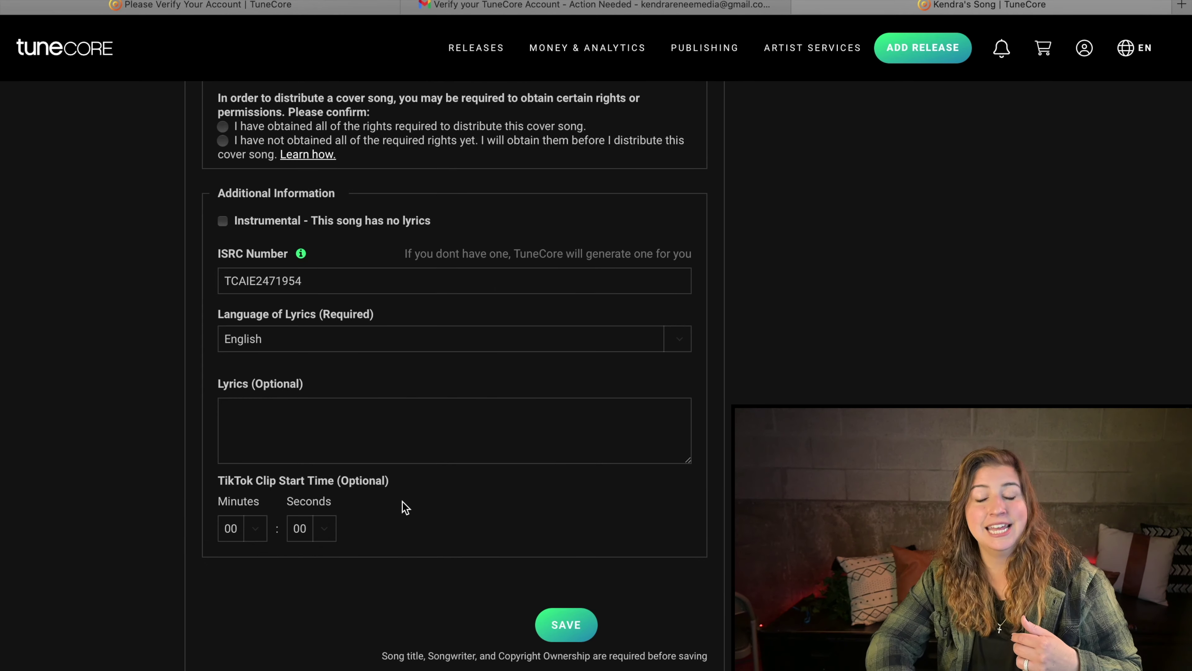
click(329, 437)
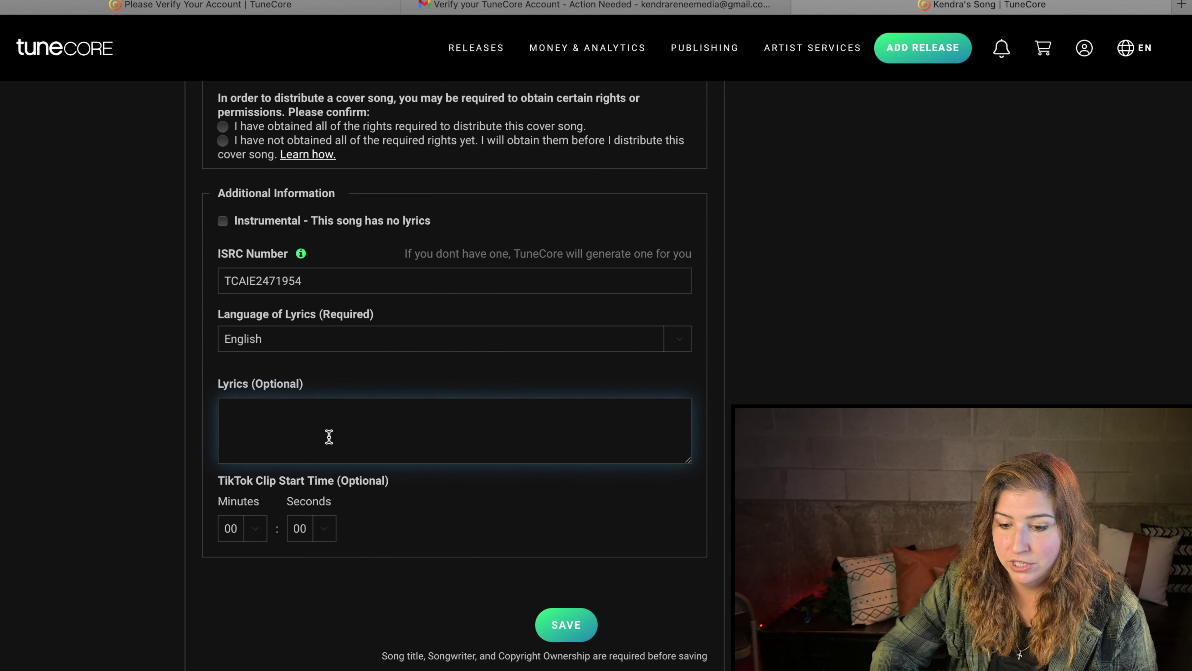
scroll(329, 436, down, 3)
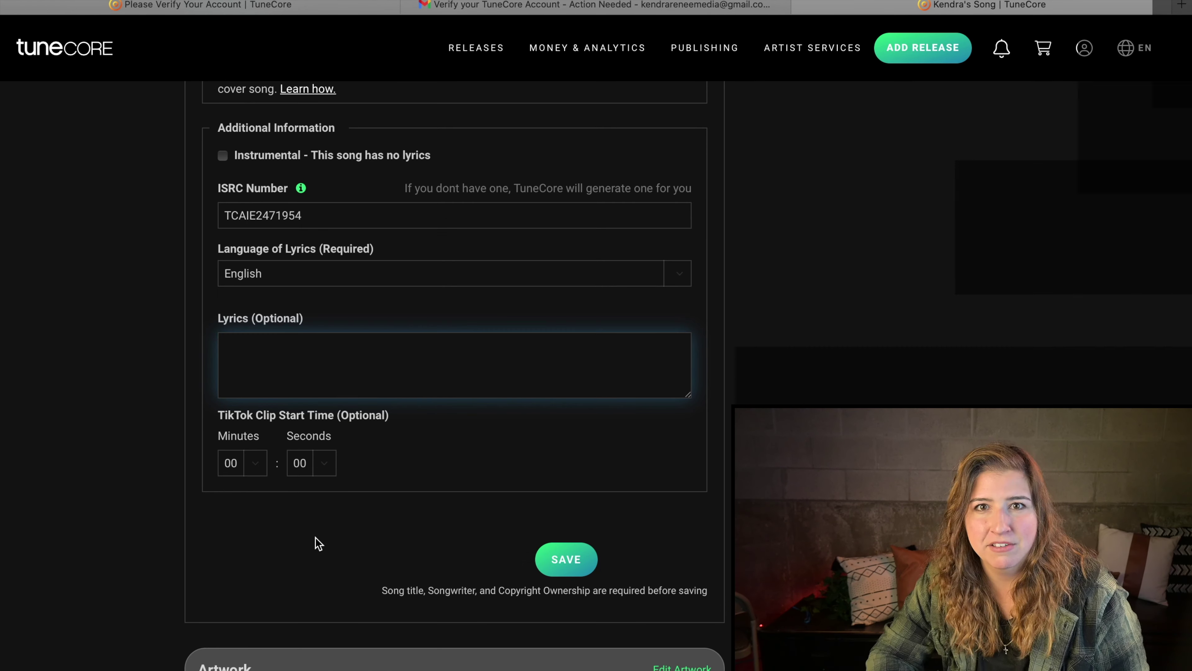
Open the single's artwork editing page to view the upload options and cover art templates
scroll(314, 543, down, 3)
scroll(482, 533, up, 2)
scroll(610, 587, down, 5)
scroll(683, 605, down, 3)
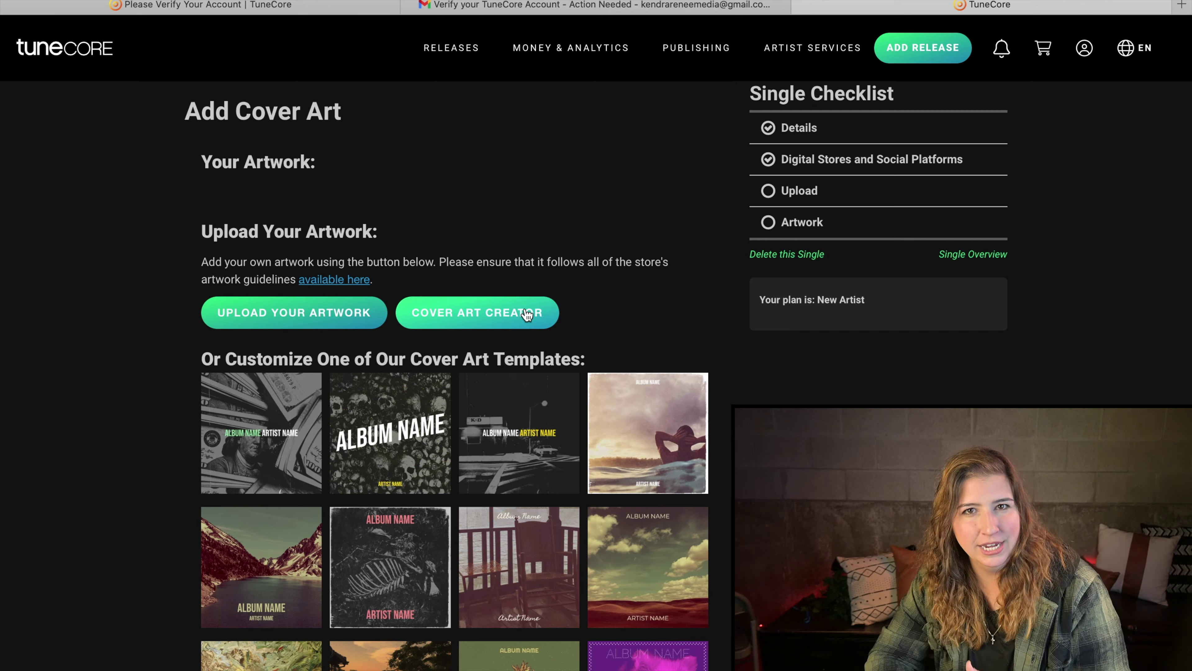
mouse_move(72, 5)
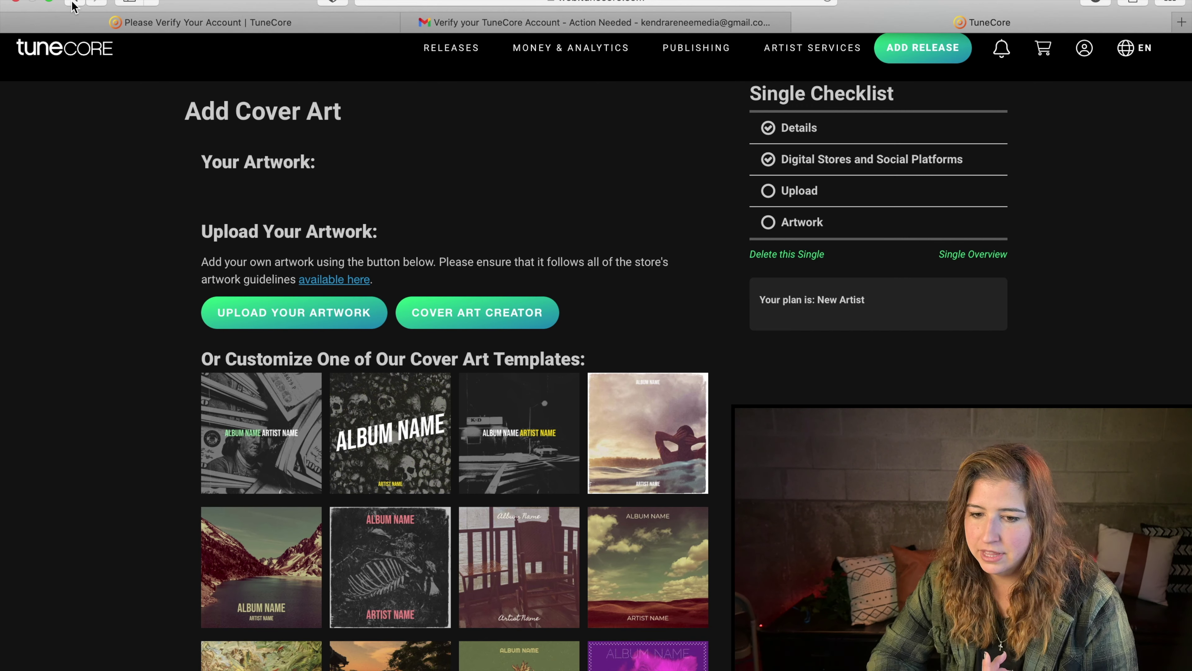